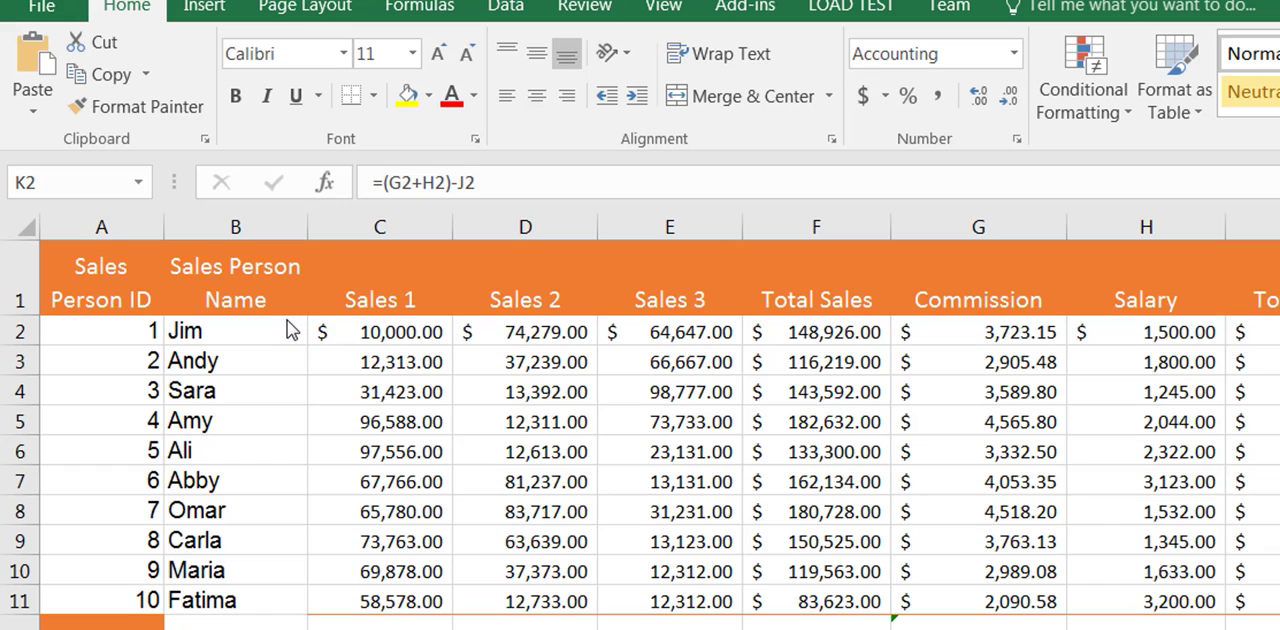
# Step: Insert a 3-D pie chart of the salesperson names and Sales 1 figures in B2:C11 and place it below the Average, Max and Min rows
pyautogui.moveTo(260, 330); pyautogui.dragTo(338, 593)
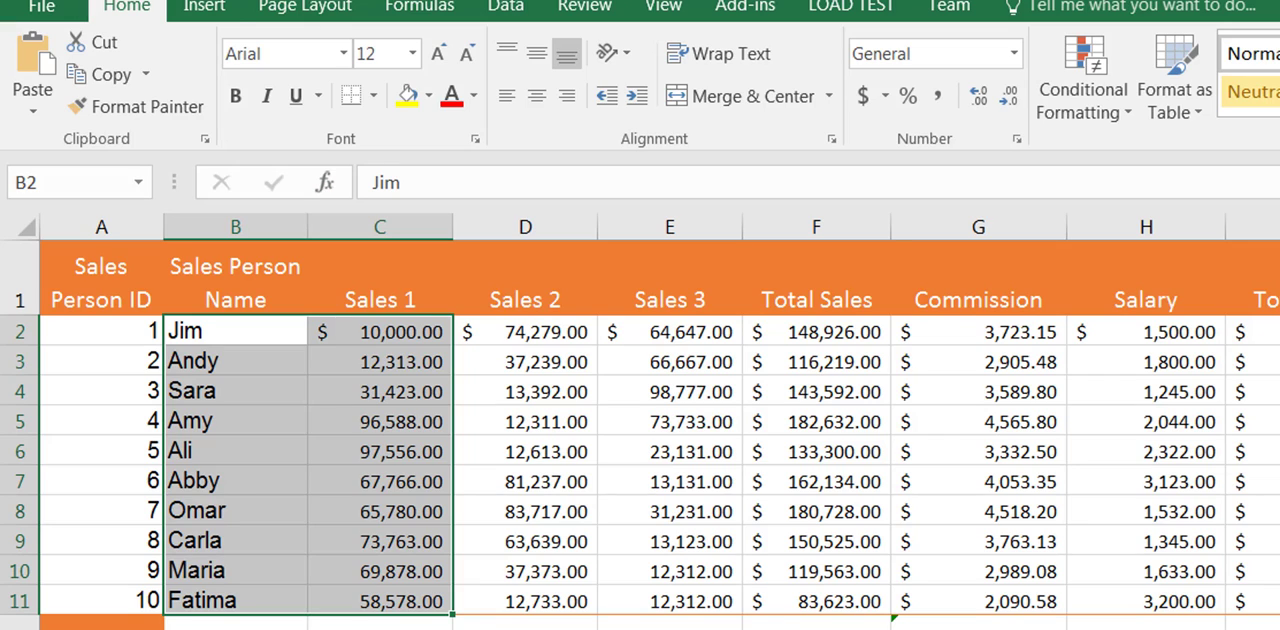
pyautogui.click(210, 6)
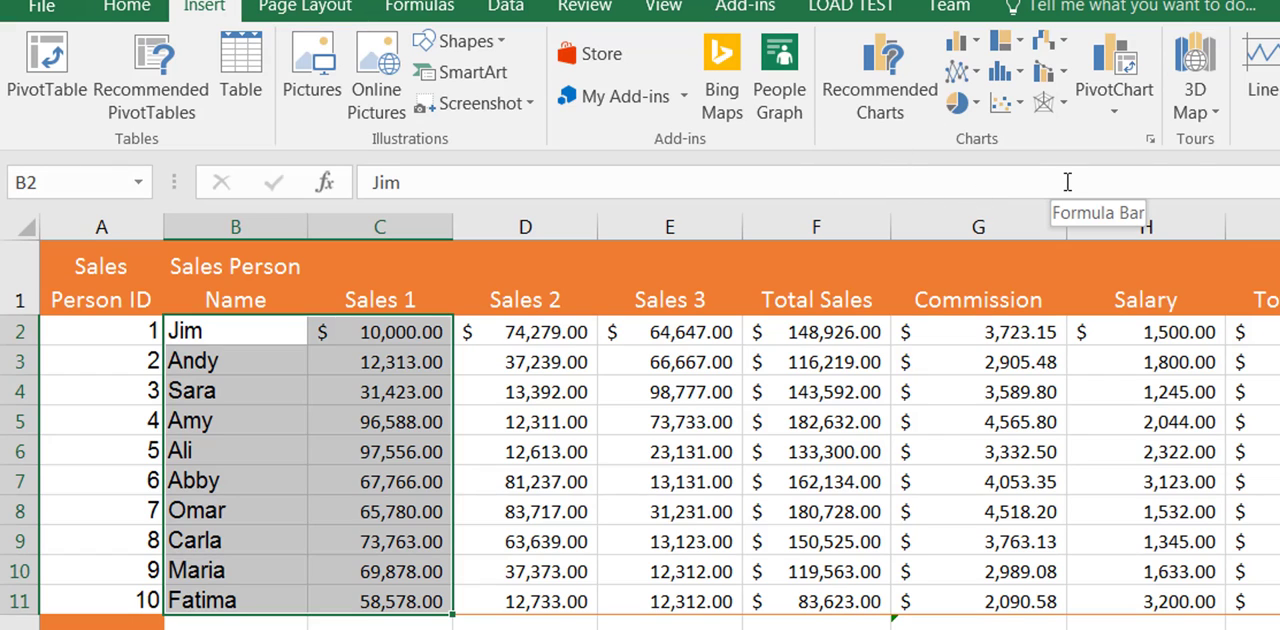
pyautogui.click(966, 103)
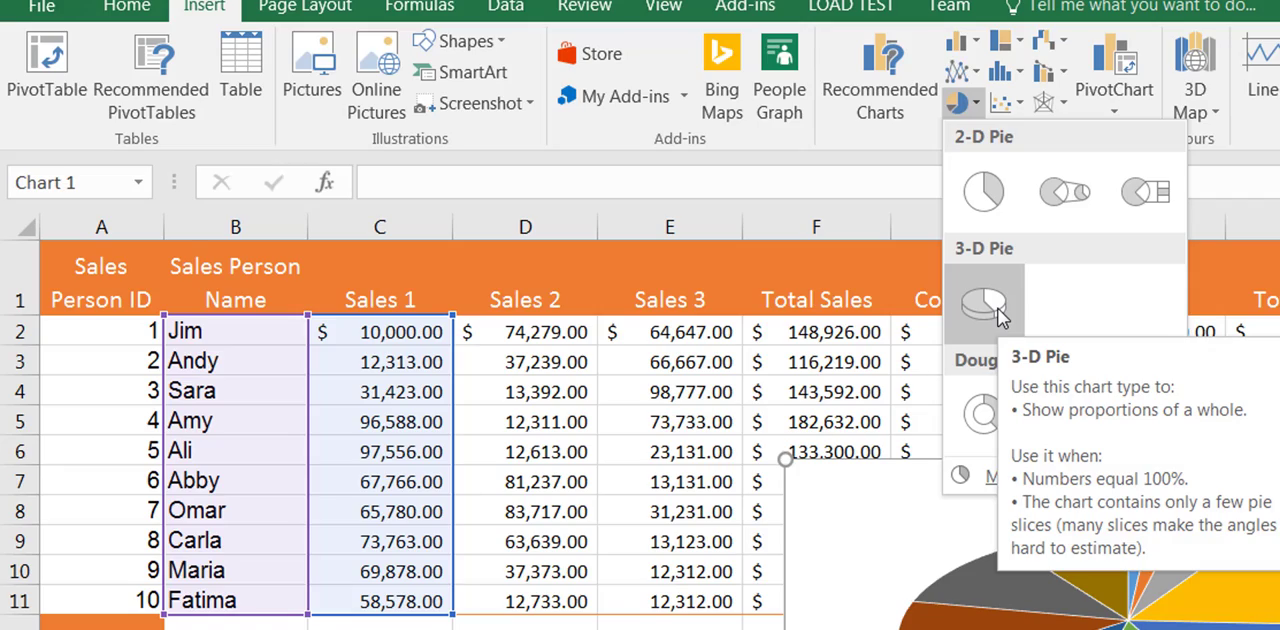
pyautogui.click(1000, 315)
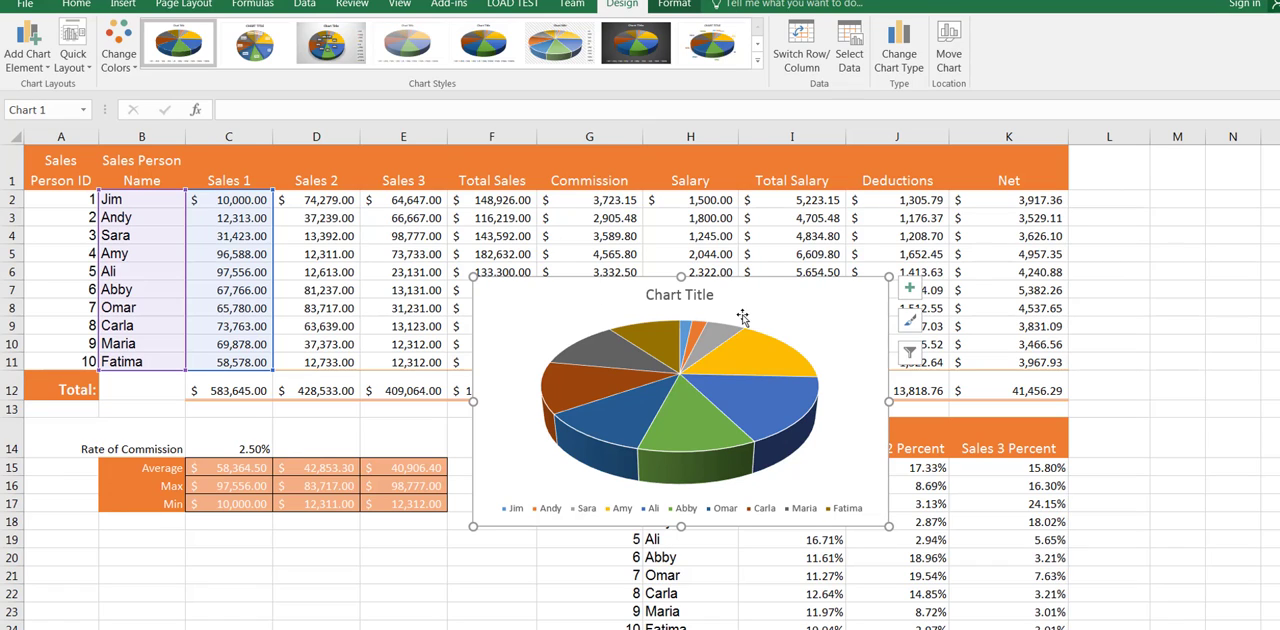
pyautogui.moveTo(736, 315); pyautogui.dragTo(369, 558)
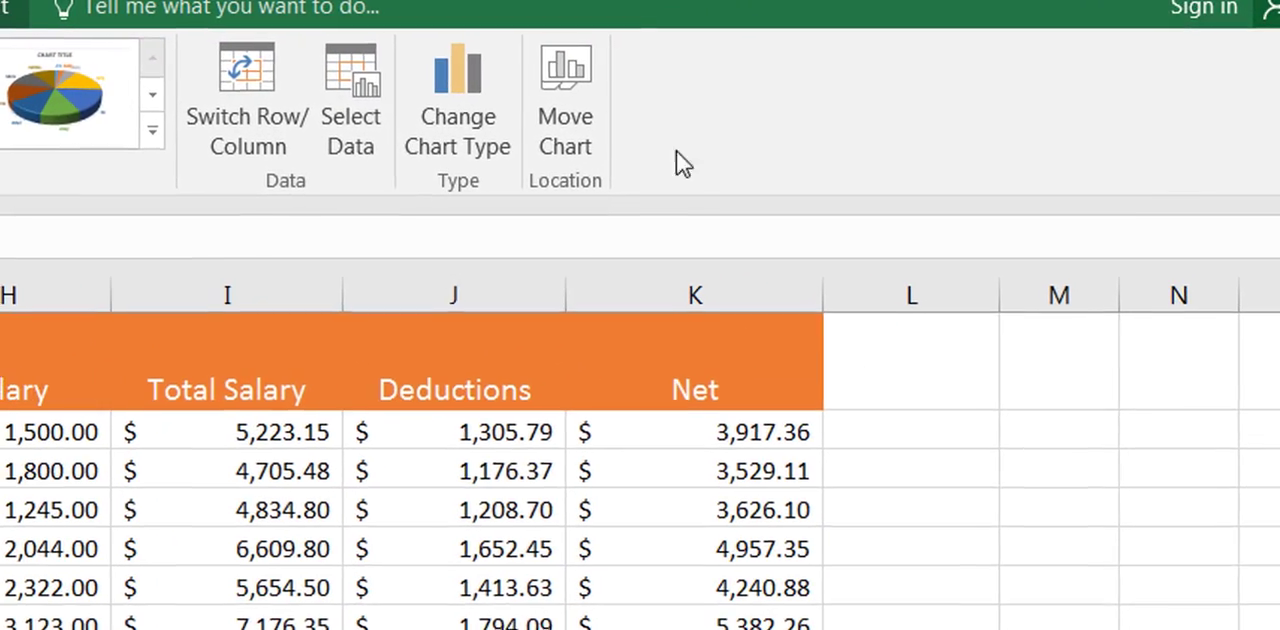
# Step: Move the pie chart to a new sheet named "Sales 1 Pie" and place that sheet last in the workbook
pyautogui.click(575, 77)
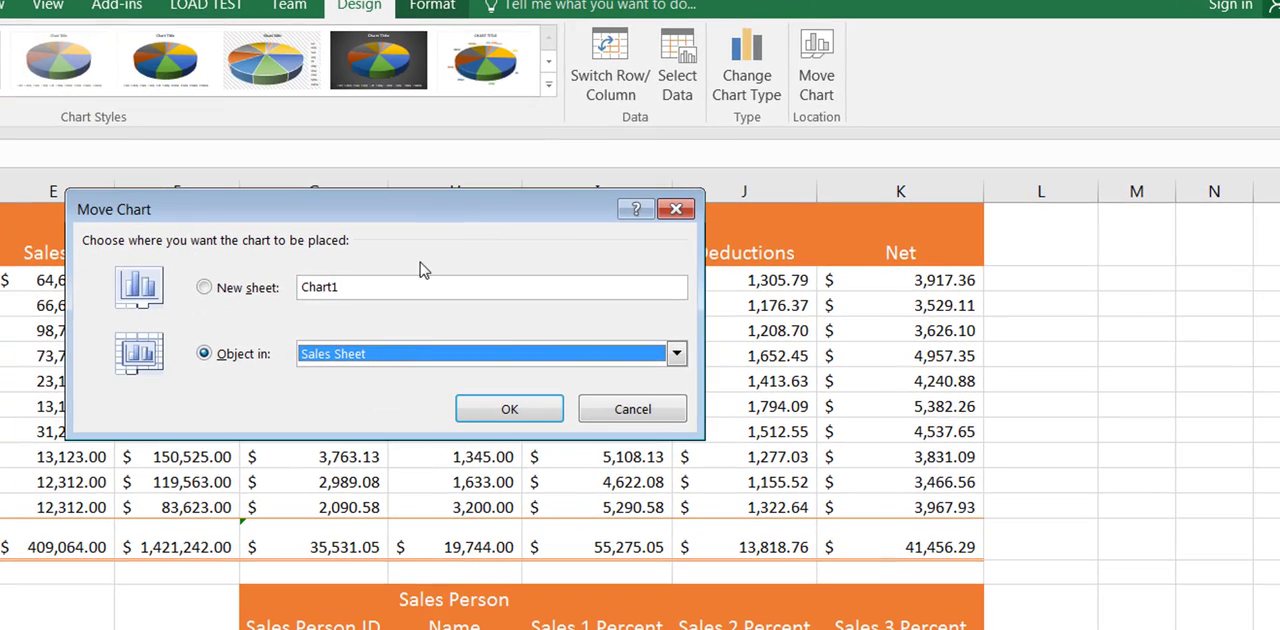
pyautogui.click(246, 290)
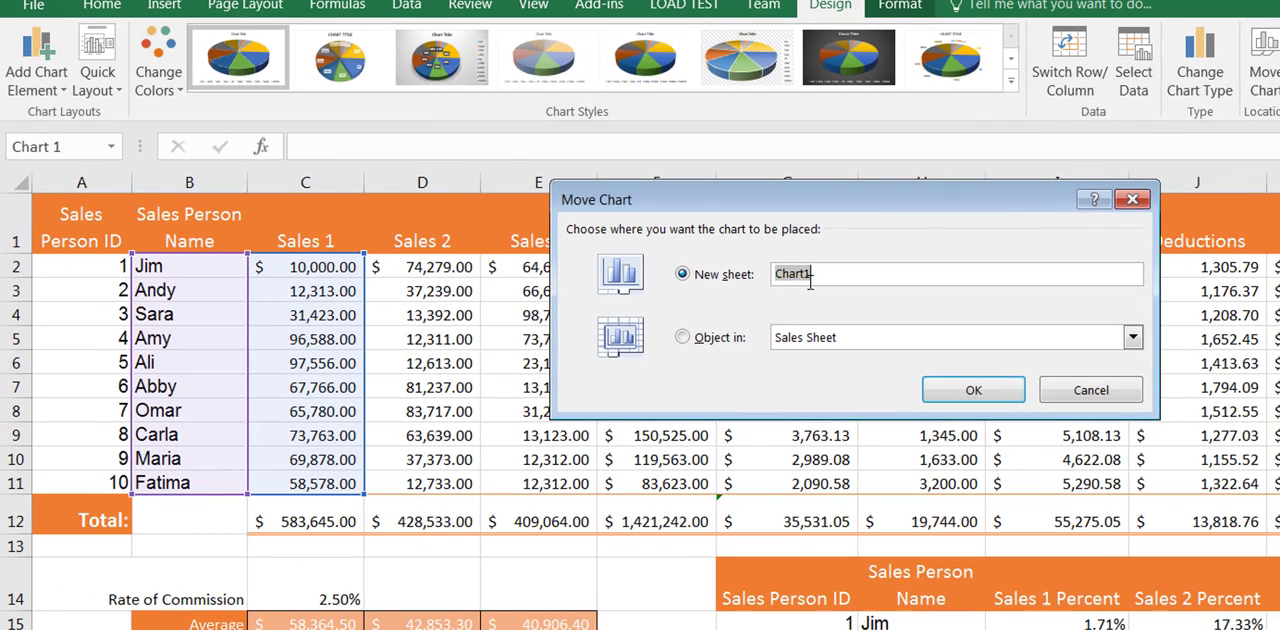
pyautogui.moveTo(828, 281); pyautogui.dragTo(740, 270)
pyautogui.write('Sales S')
pyautogui.press('BackSpace')
pyautogui.write('1 per Sales')
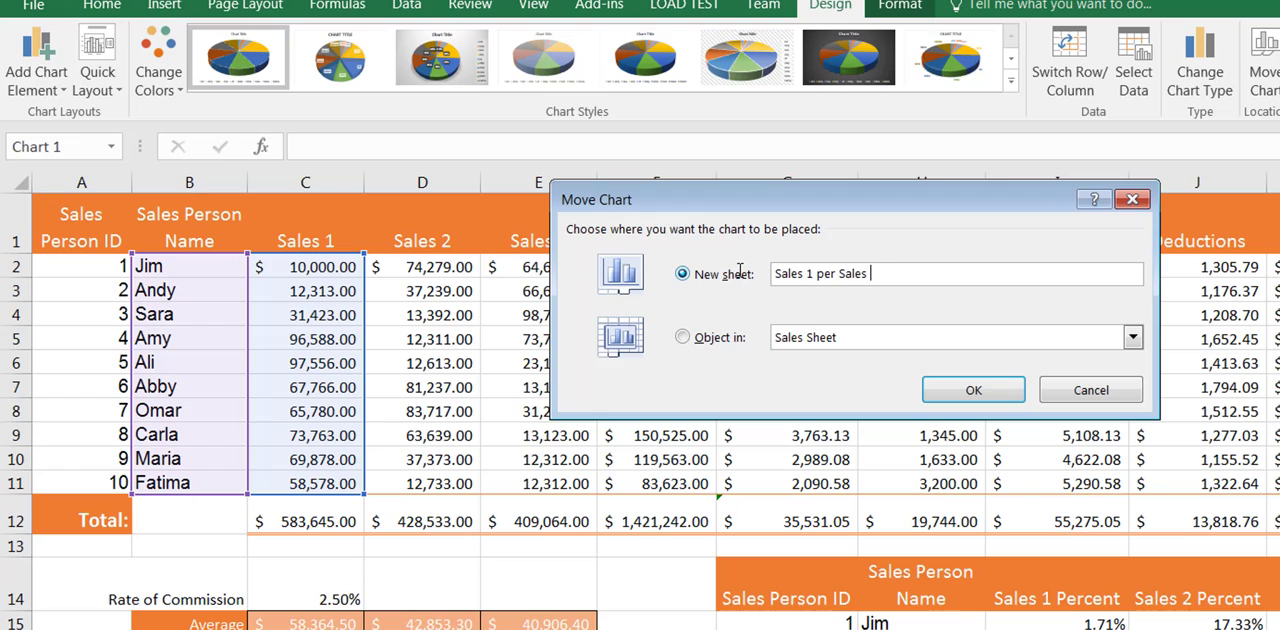
pyautogui.press('BackSpace')
pyautogui.press('BackSpace')
pyautogui.press('BackSpace')
pyautogui.press('BackSpace')
pyautogui.press('BackSpace')
pyautogui.press('BackSpace')
pyautogui.press('BackSpace')
pyautogui.press('BackSpace')
pyautogui.press('BackSpace')
pyautogui.press('BackSpace')
pyautogui.press('BackSpace')
pyautogui.press('BackSpace')
pyautogui.write('1 Pie')
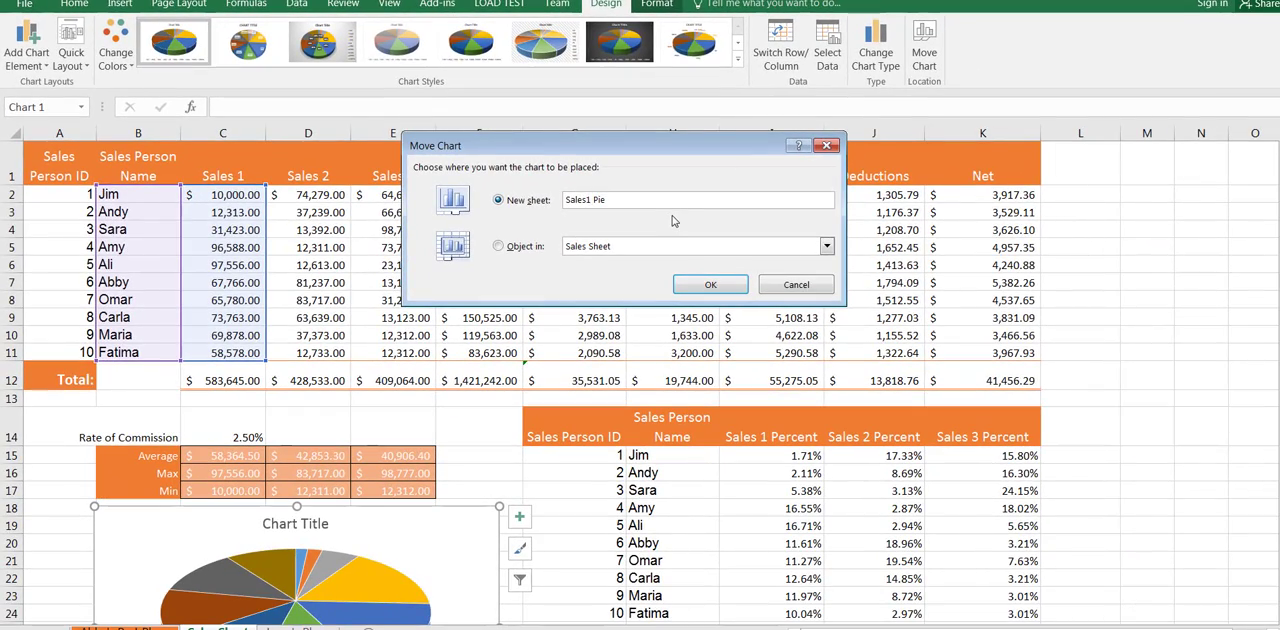
pyautogui.click(697, 286)
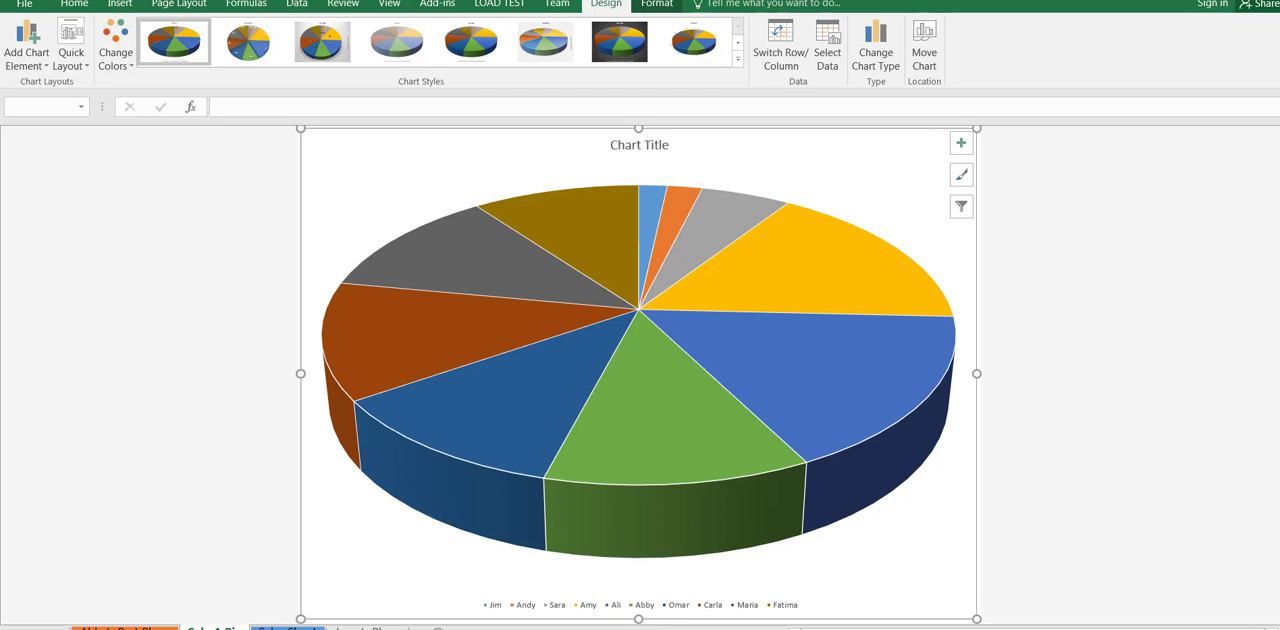
pyautogui.moveTo(222, 628); pyautogui.dragTo(409, 628)
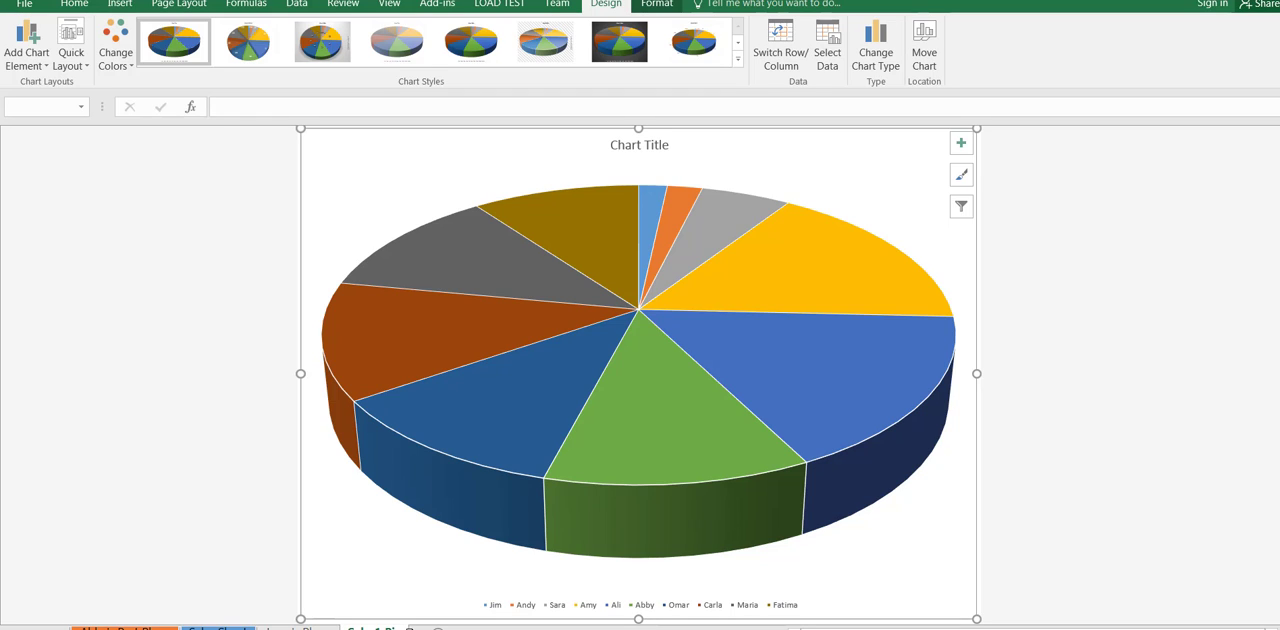
# Step: Apply the first Colorful palette and the third chart style, with dark percentage labels and a grey gradient background, to the pie chart
pyautogui.click(126, 62)
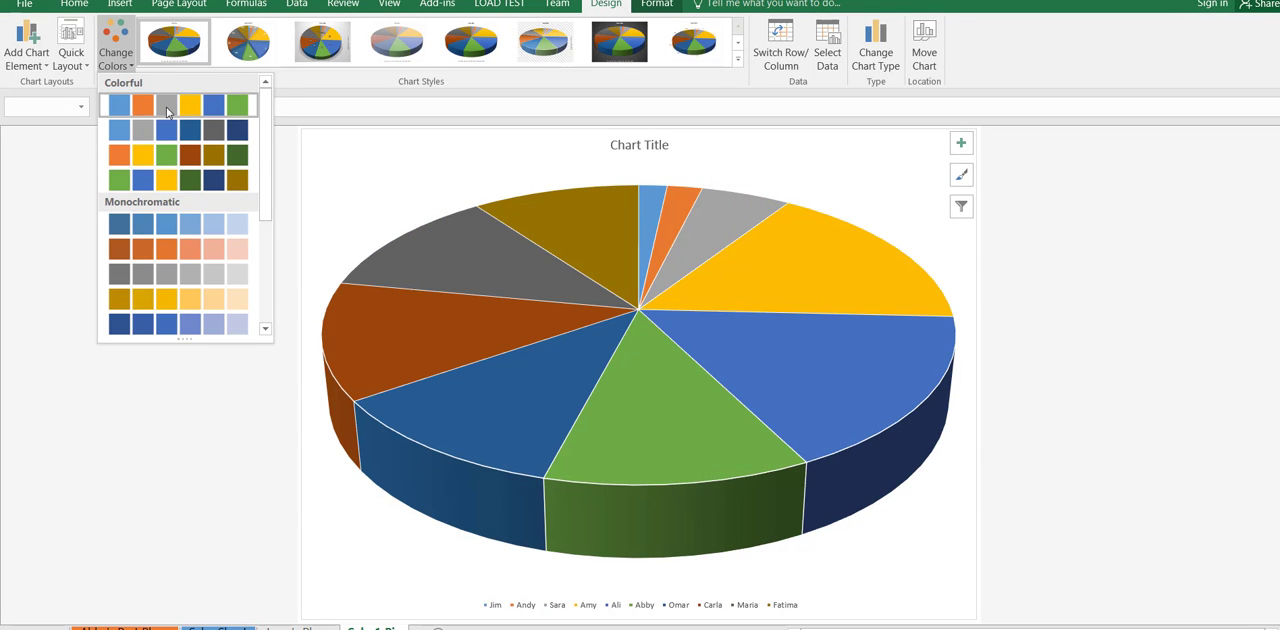
pyautogui.click(167, 110)
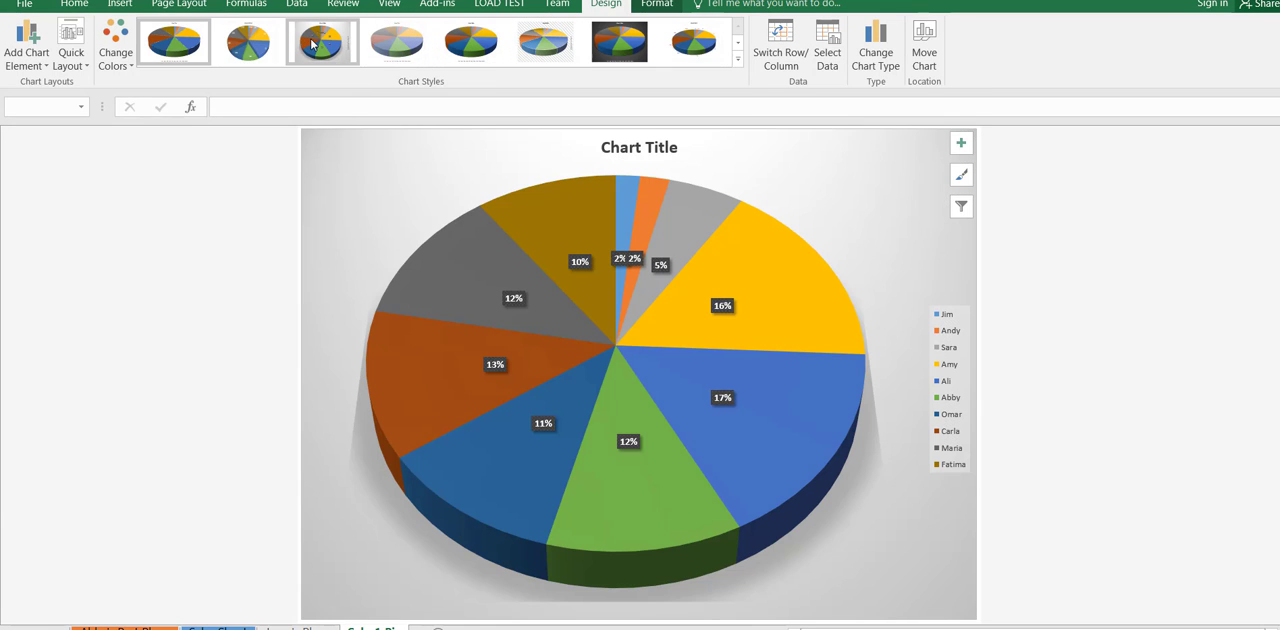
pyautogui.click(312, 44)
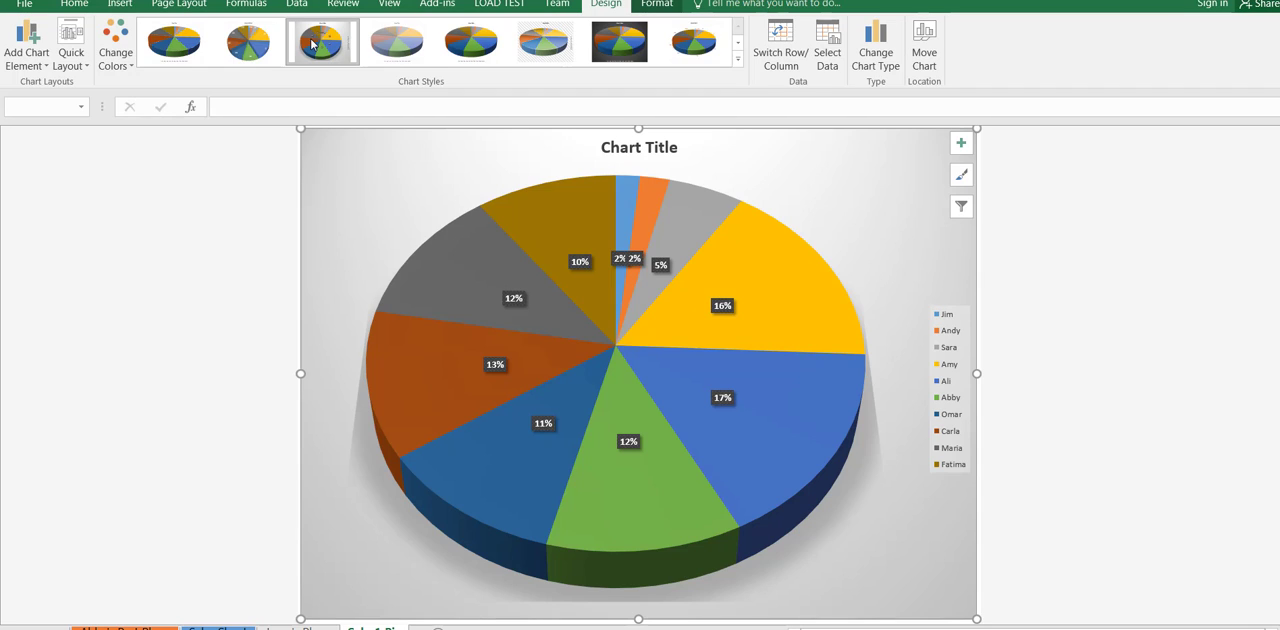
# Step: Replace the placeholder chart title with "Sales 1 Per Sales Person"
pyautogui.click(650, 147)
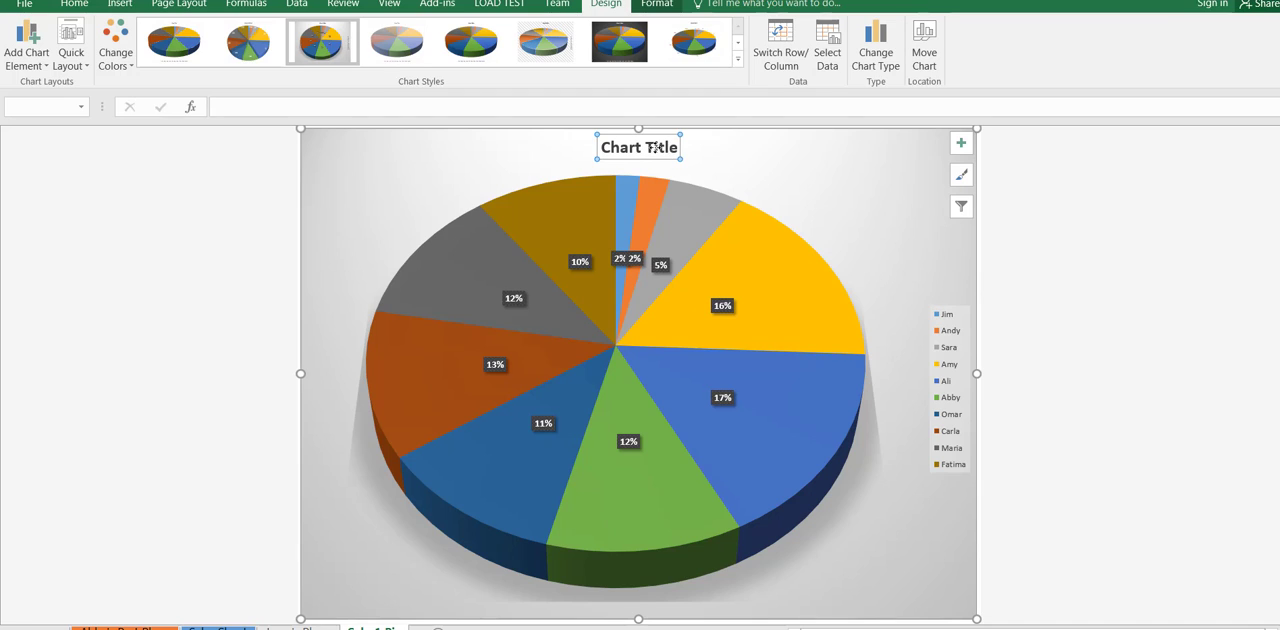
pyautogui.moveTo(612, 148); pyautogui.dragTo(694, 153)
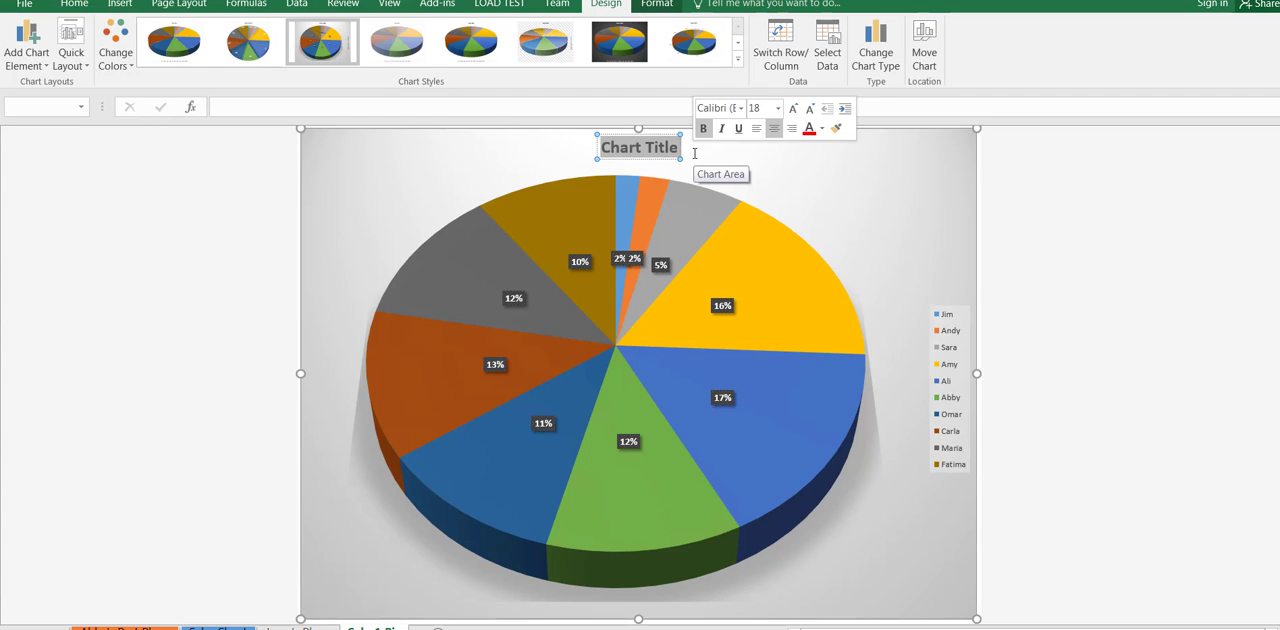
pyautogui.write('Sales 1')
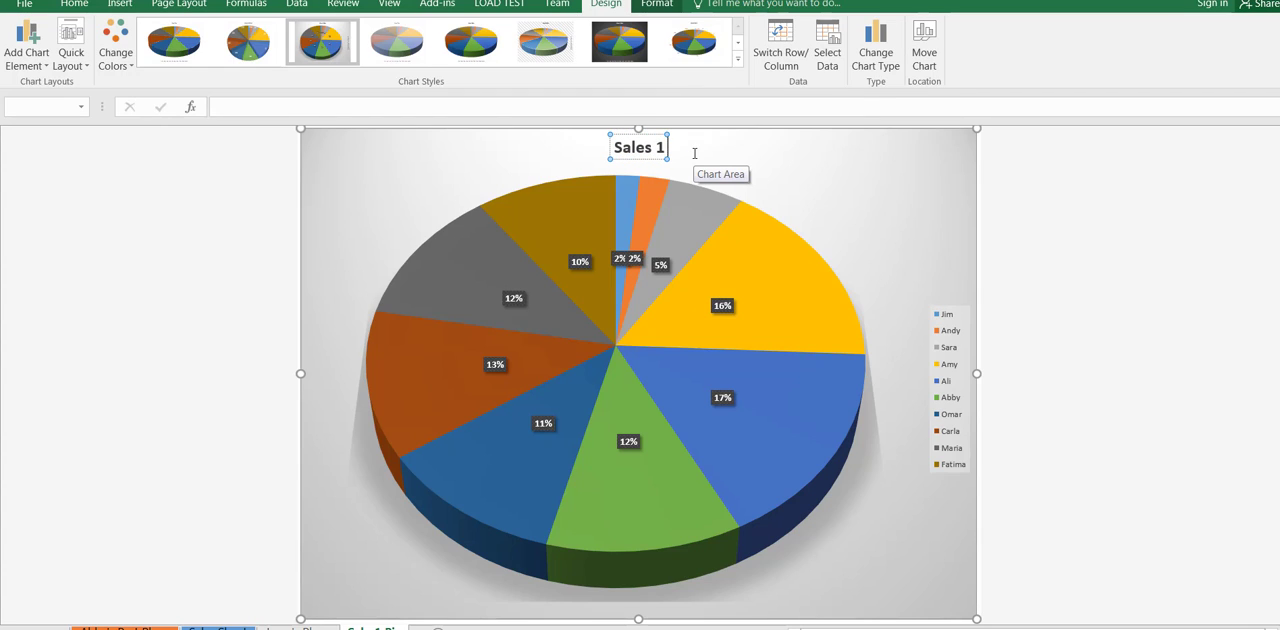
pyautogui.write('Per Sales PErson')
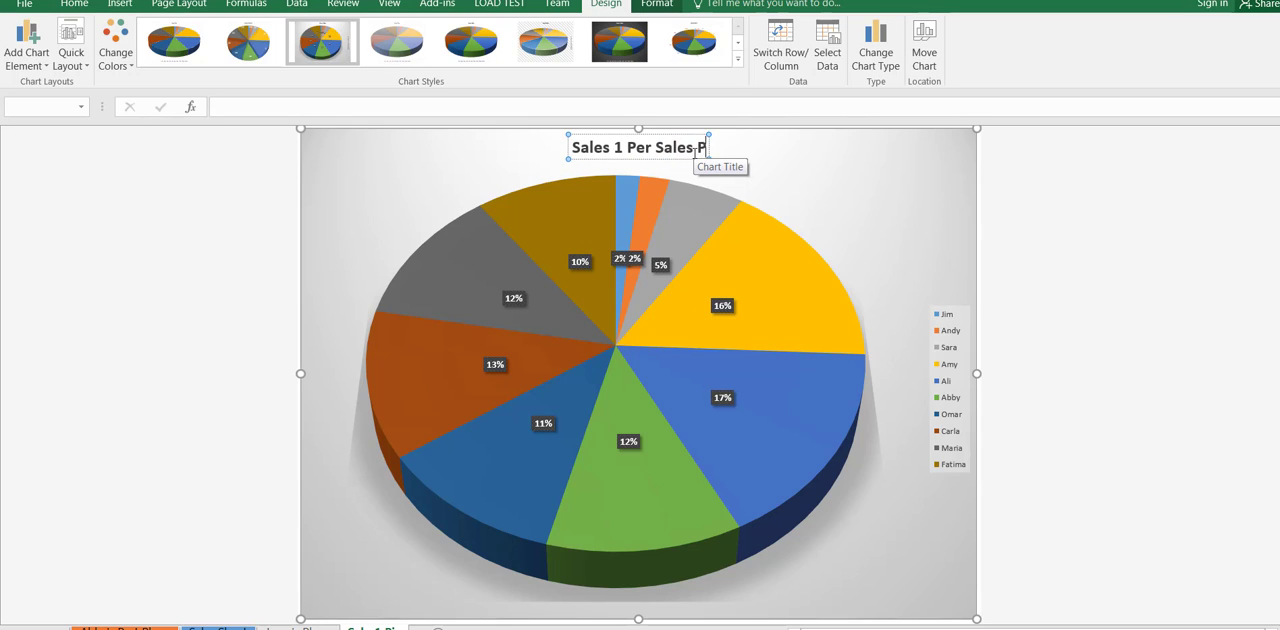
pyautogui.press('BackSpace')
pyautogui.press('BackSpace')
pyautogui.press('BackSpace')
pyautogui.press('BackSpace')
pyautogui.press('BackSpace')
pyautogui.write('erson')
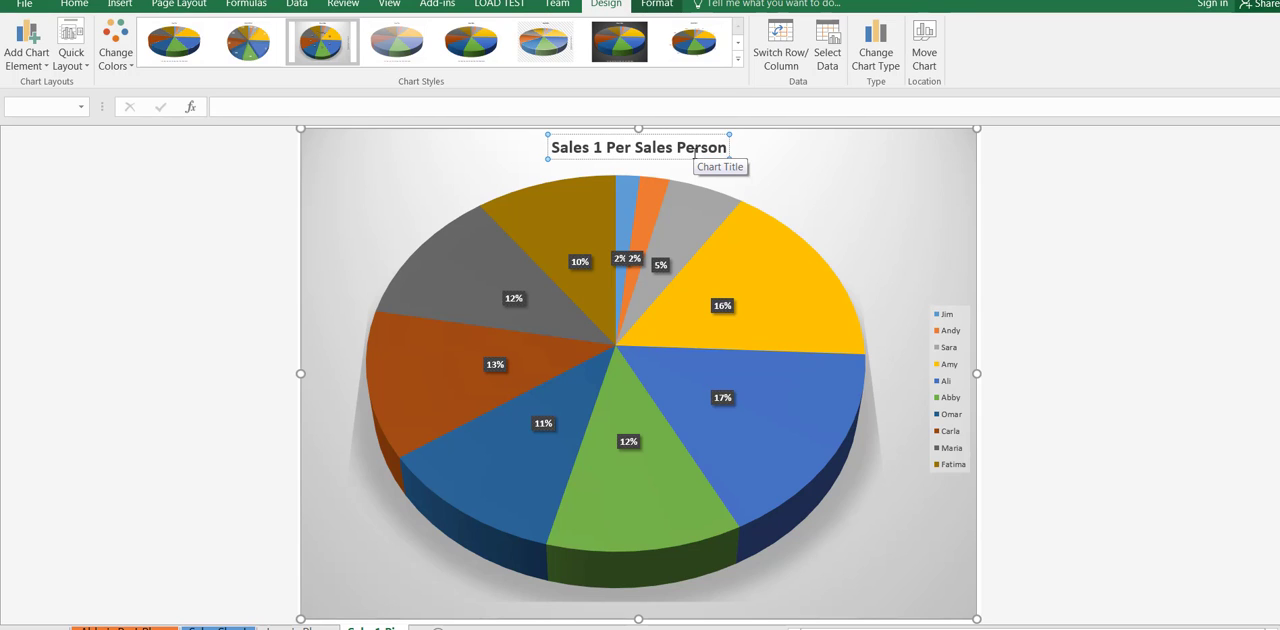
pyautogui.click(1080, 252)
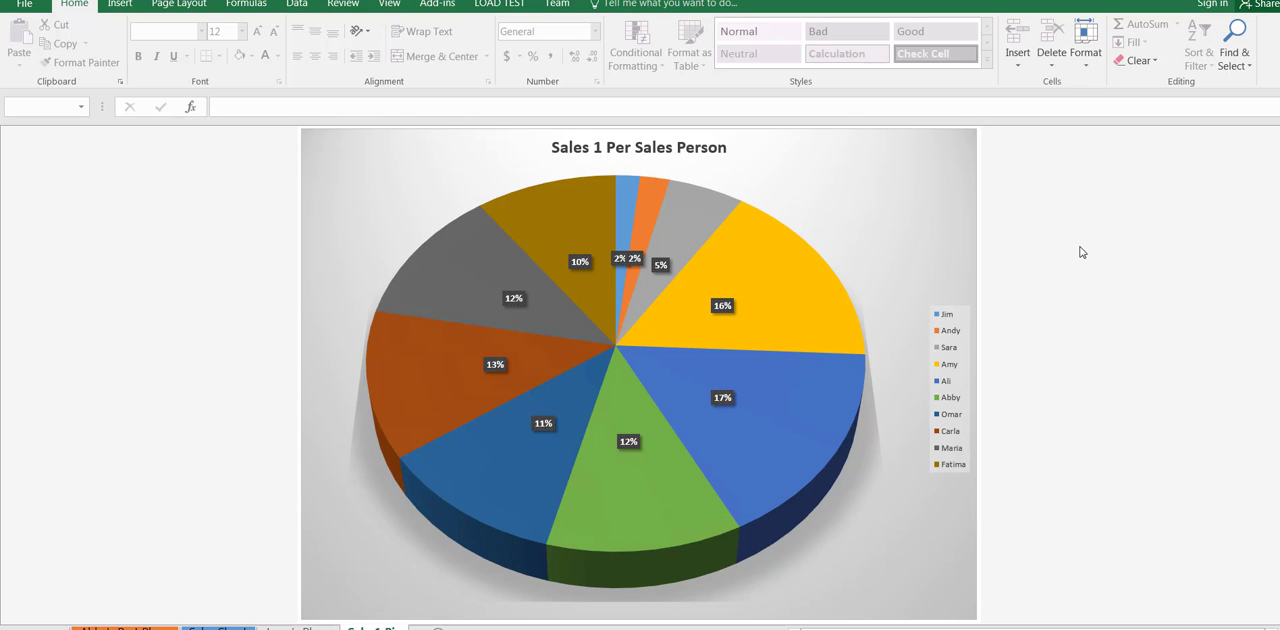
pyautogui.click(972, 200)
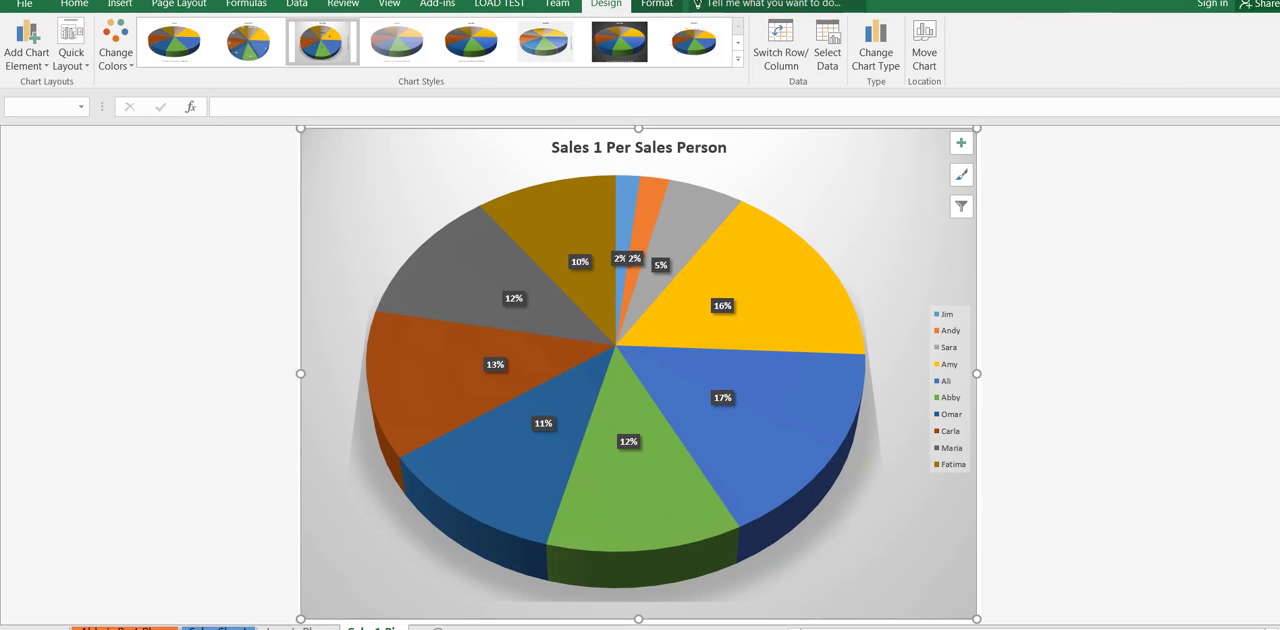
pyautogui.click(674, 4)
pyautogui.click(645, 24)
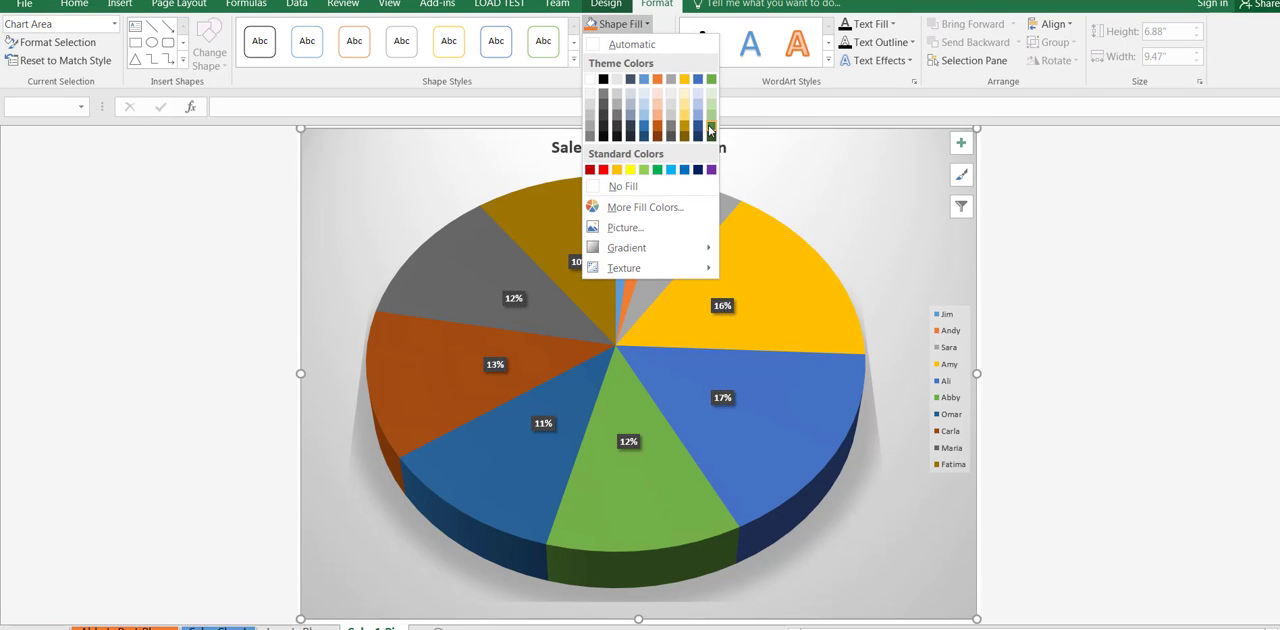
pyautogui.click(757, 2)
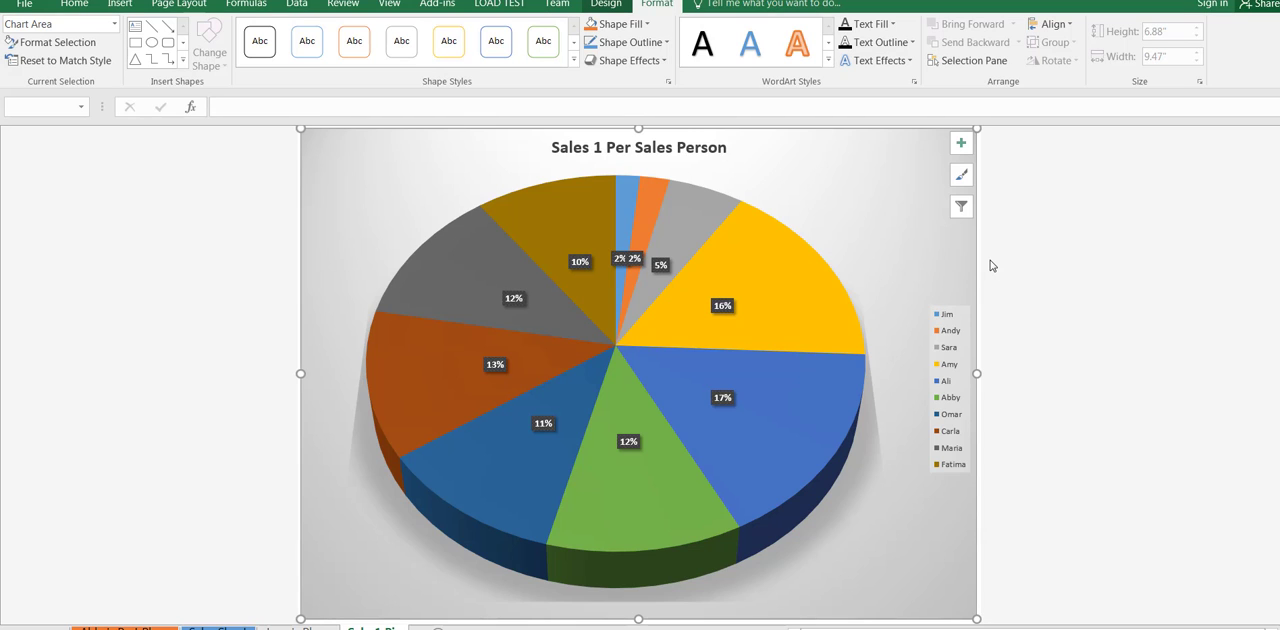
# Step: Try a standard red fill on only the yellow pie slice and undo it
pyautogui.click(812, 311)
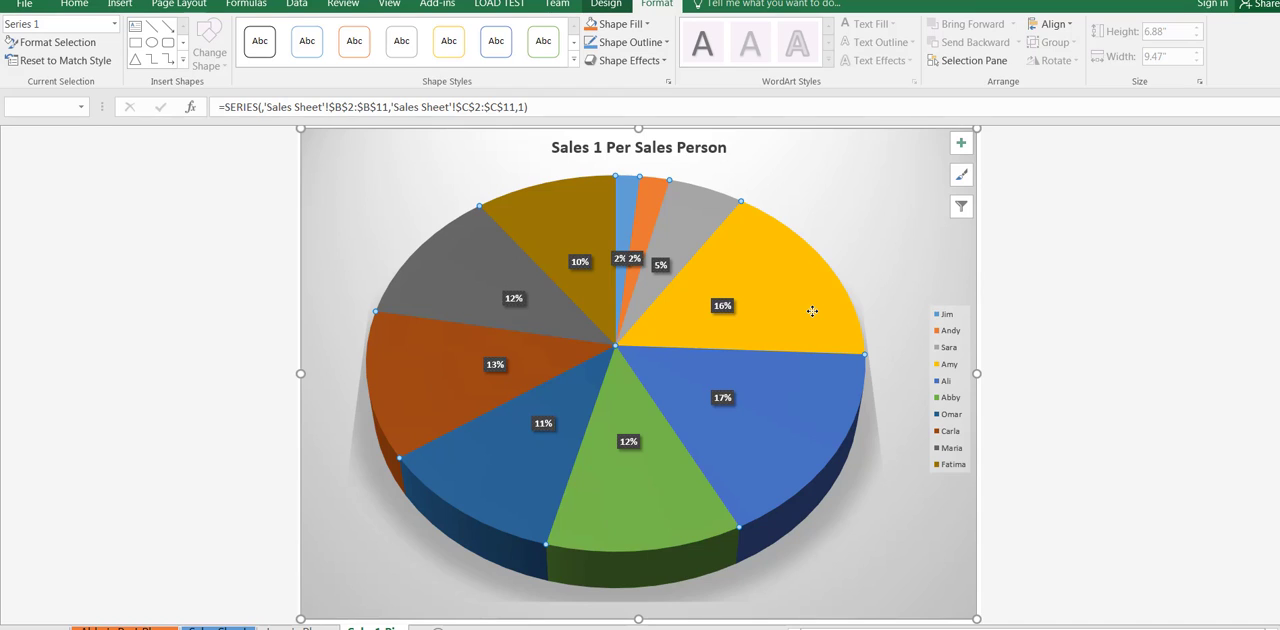
pyautogui.click(812, 311)
pyautogui.click(646, 24)
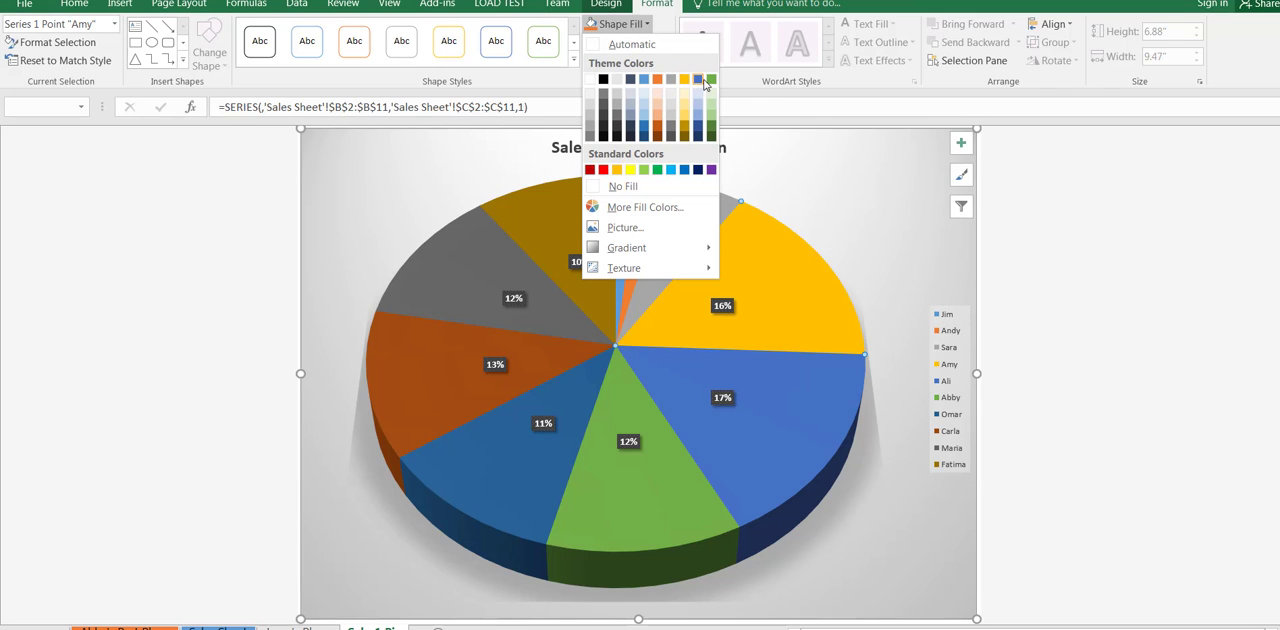
pyautogui.click(603, 170)
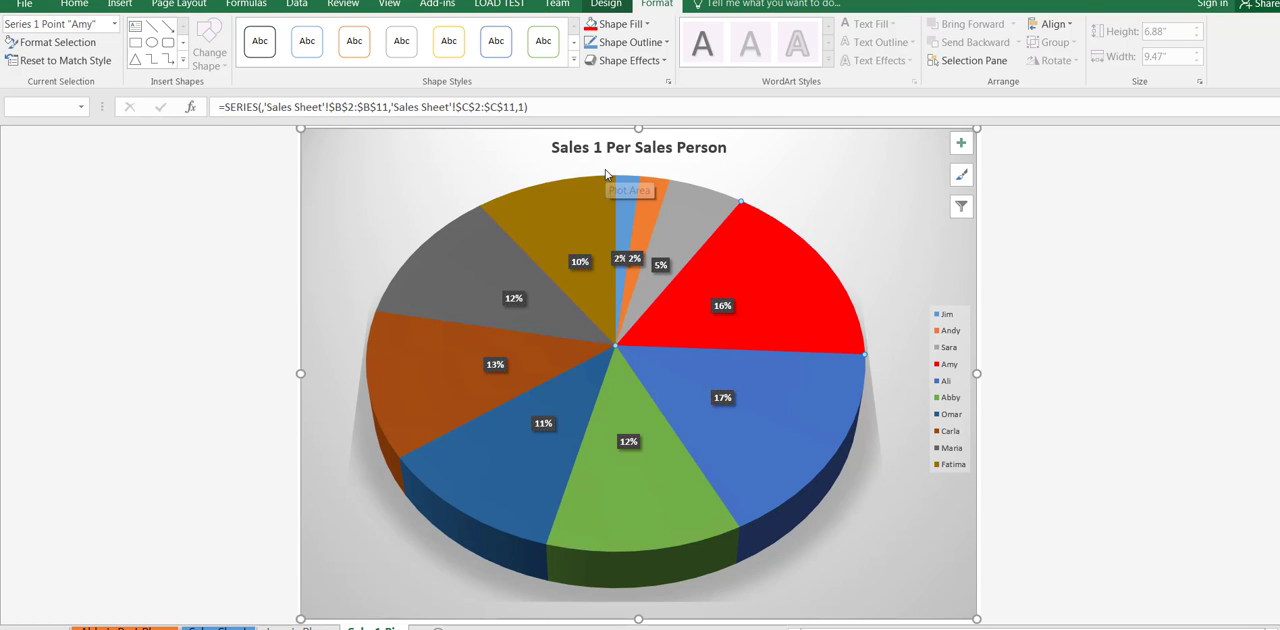
pyautogui.moveTo(763, 242)
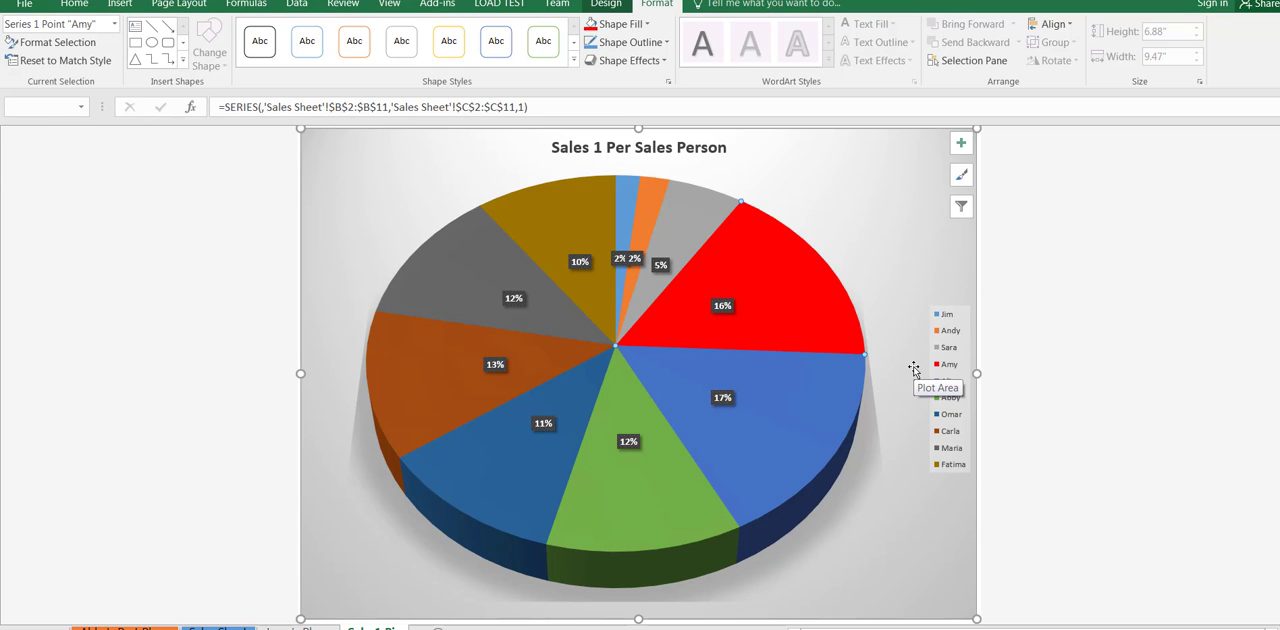
pyautogui.hotkey('ctrl', 'z')
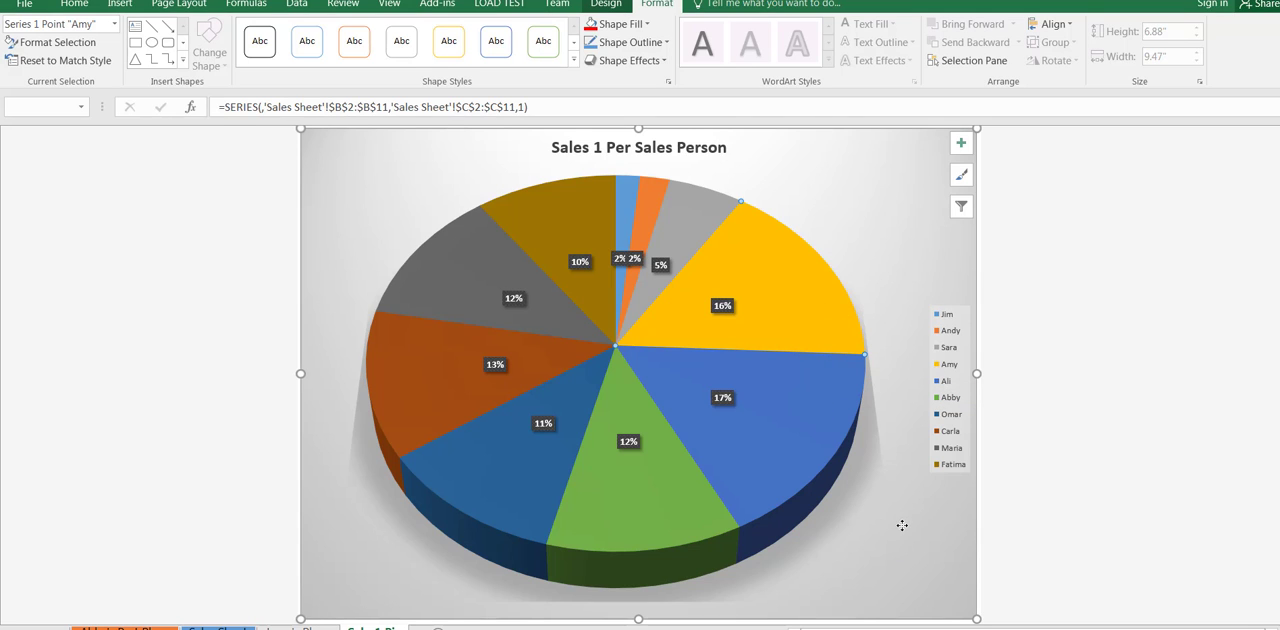
# Step: Try pulling the green slice out of the pie and undo the separation
pyautogui.click(857, 488)
pyautogui.moveTo(628, 399); pyautogui.dragTo(630, 423)
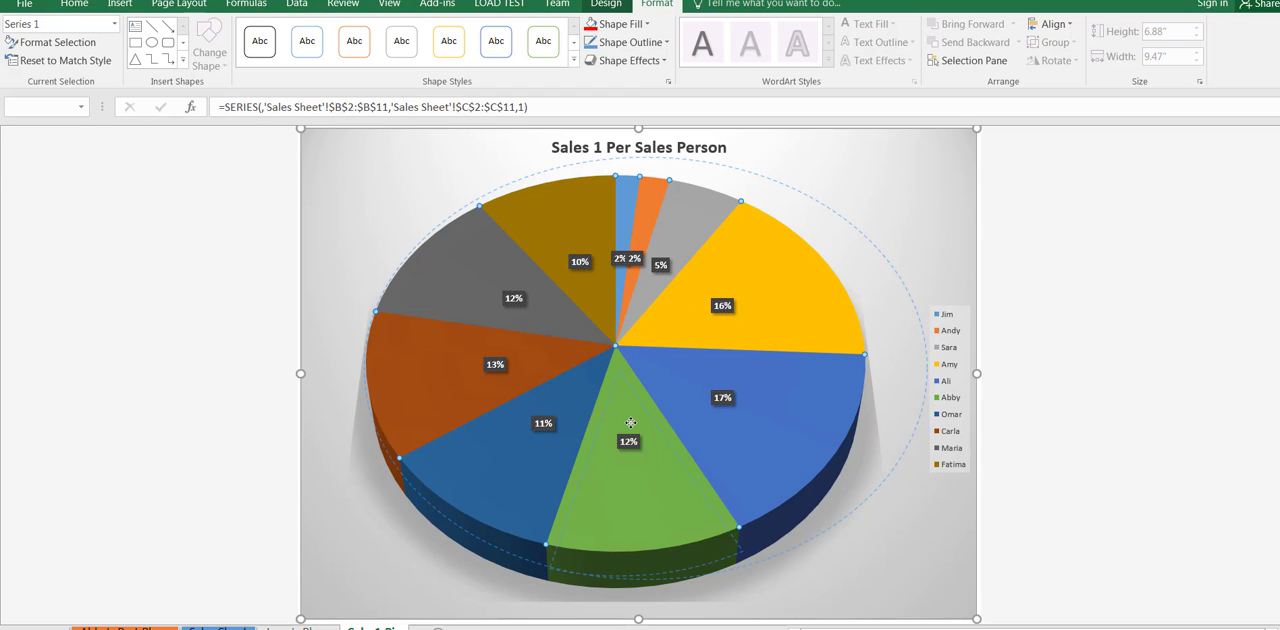
pyautogui.moveTo(630, 421); pyautogui.dragTo(630, 422)
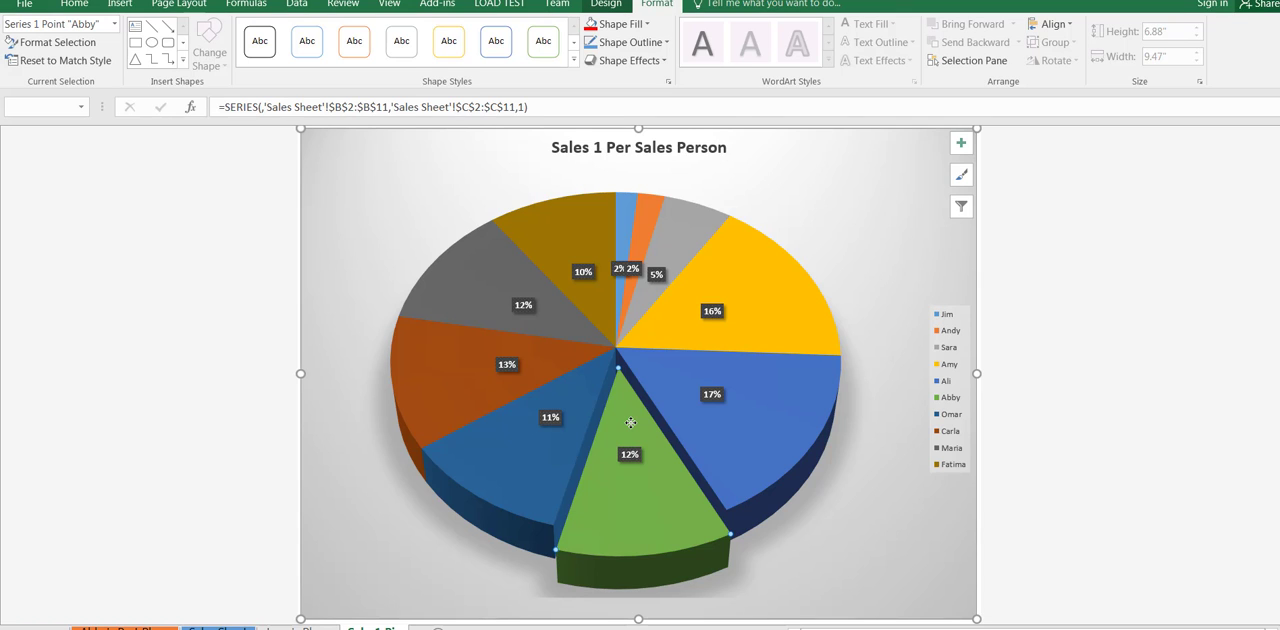
pyautogui.hotkey('ctrl', 'z')
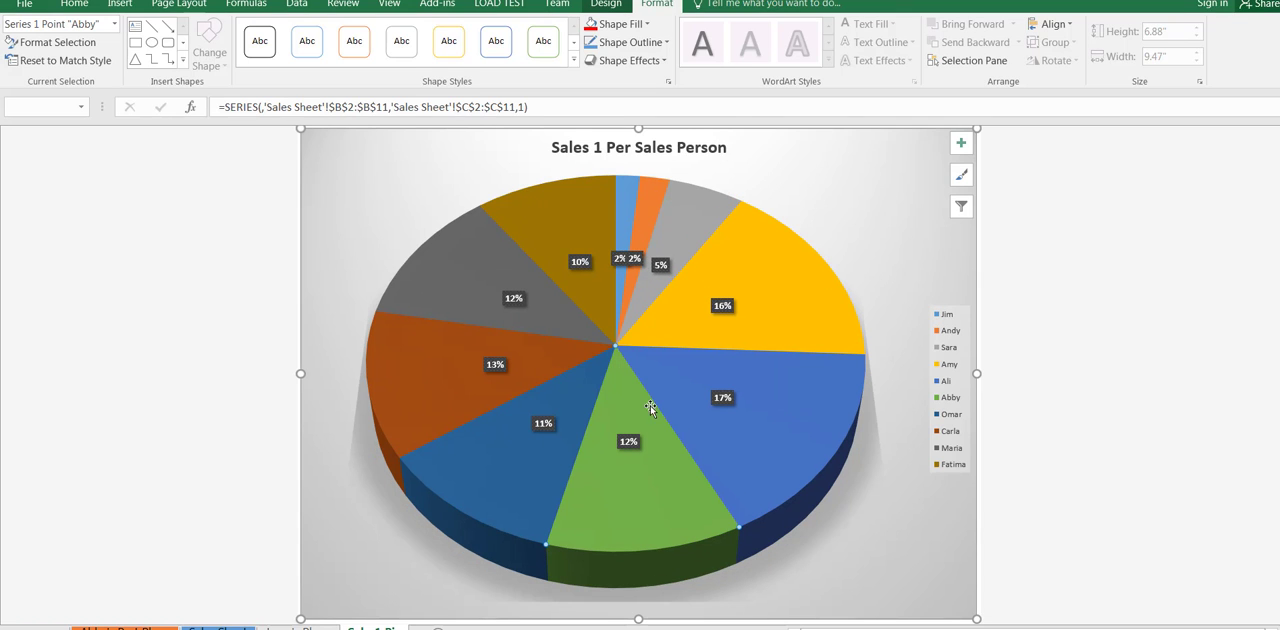
# Step: Try pulling the yellow slice out of the pie and move it back into place
pyautogui.click(760, 331)
pyautogui.moveTo(760, 331); pyautogui.dragTo(816, 286)
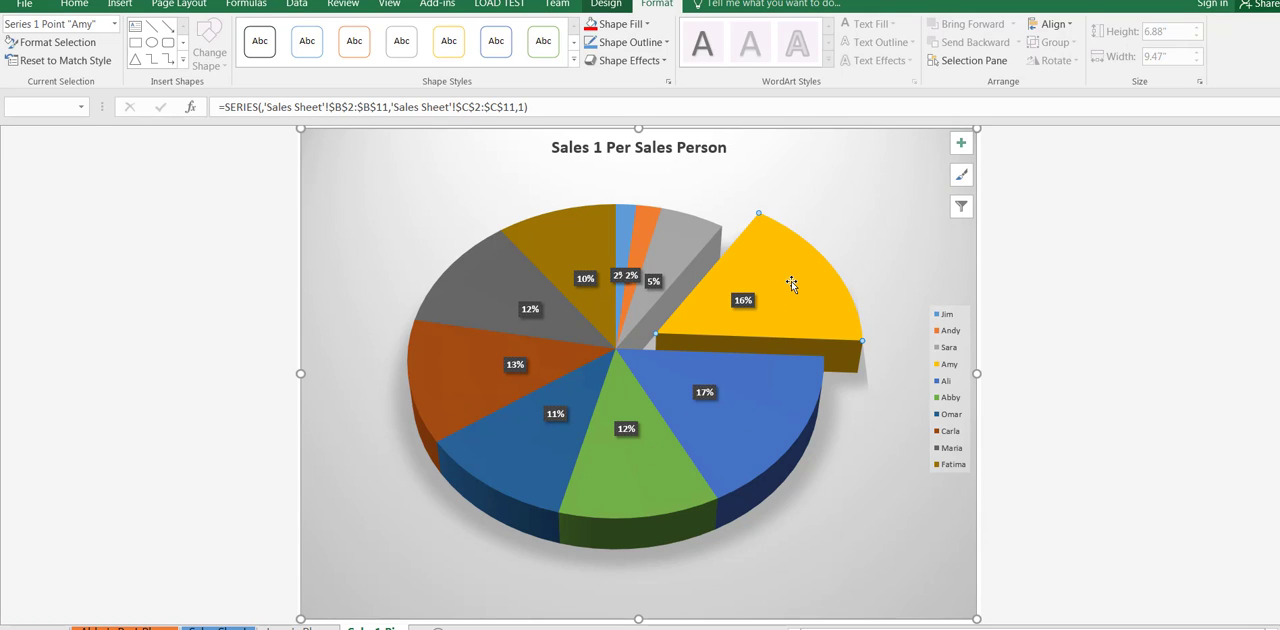
pyautogui.moveTo(791, 283)
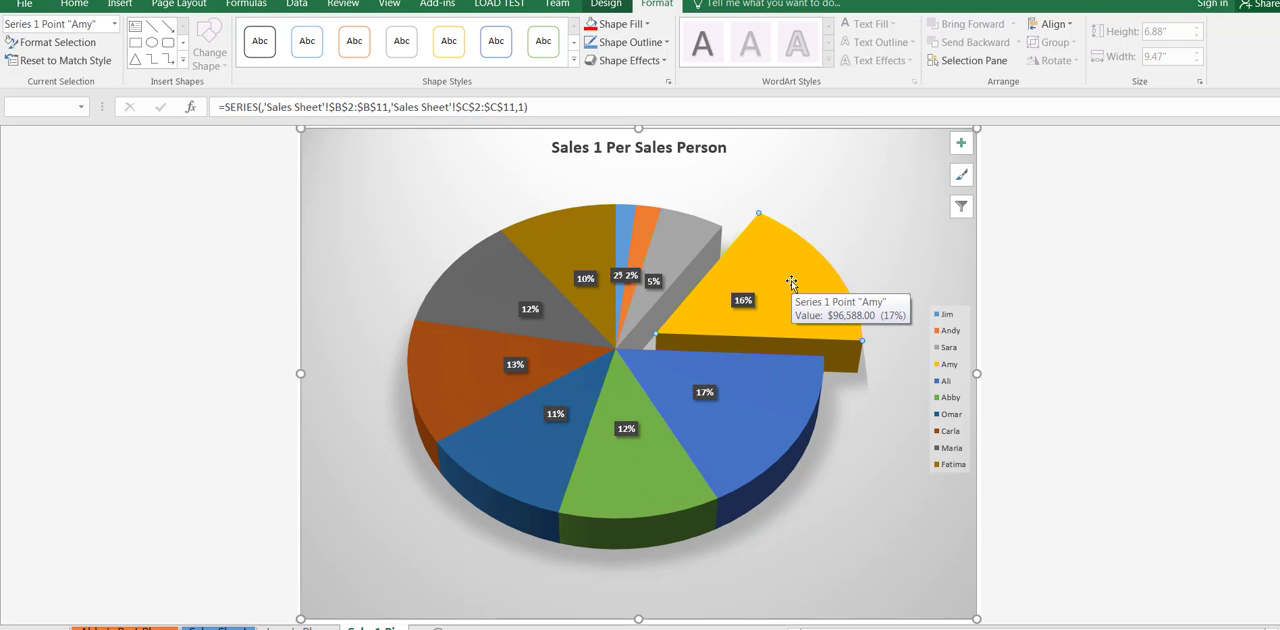
pyautogui.moveTo(791, 282); pyautogui.dragTo(727, 302)
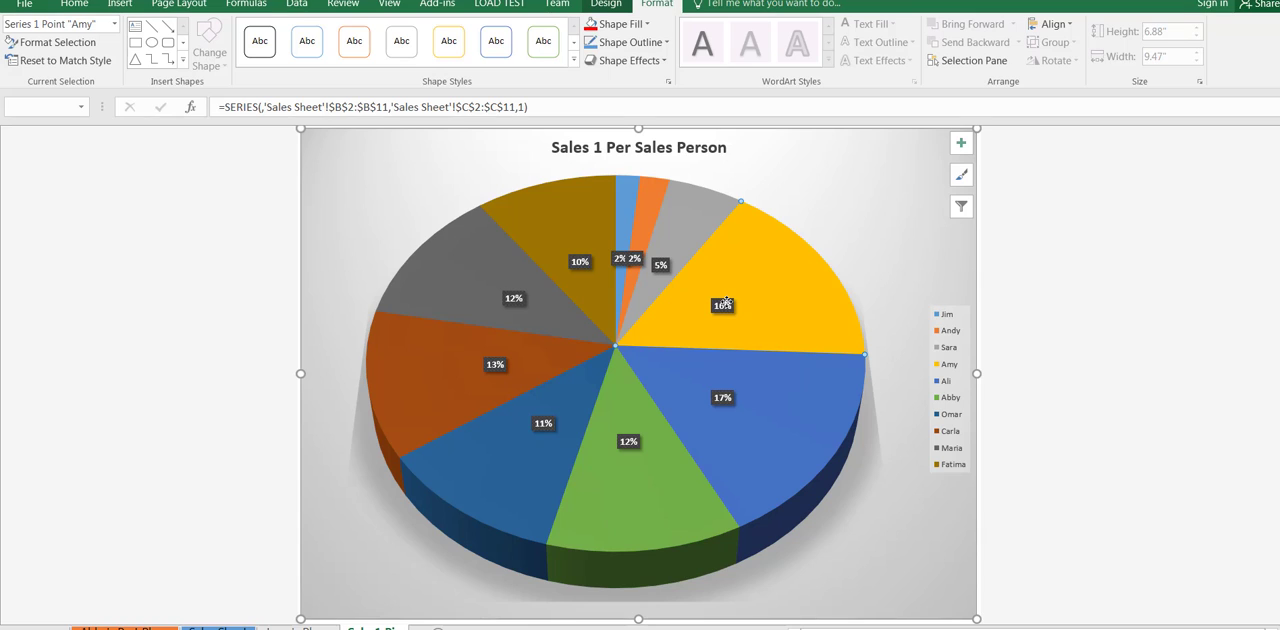
pyautogui.click(886, 226)
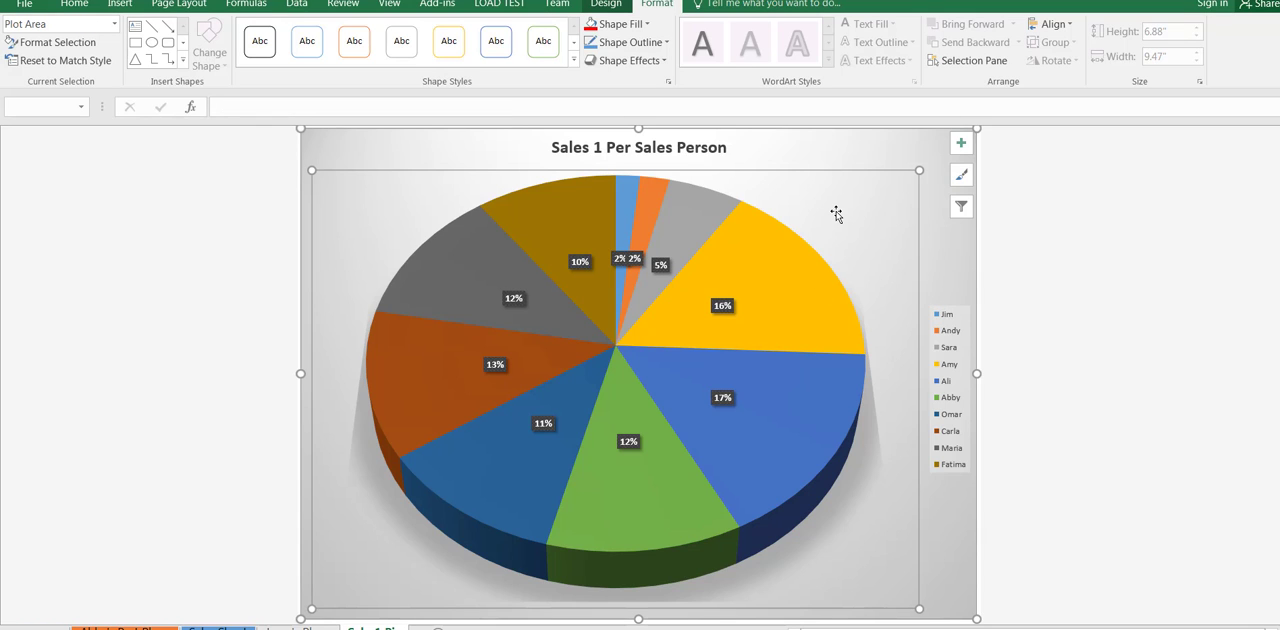
pyautogui.click(606, 4)
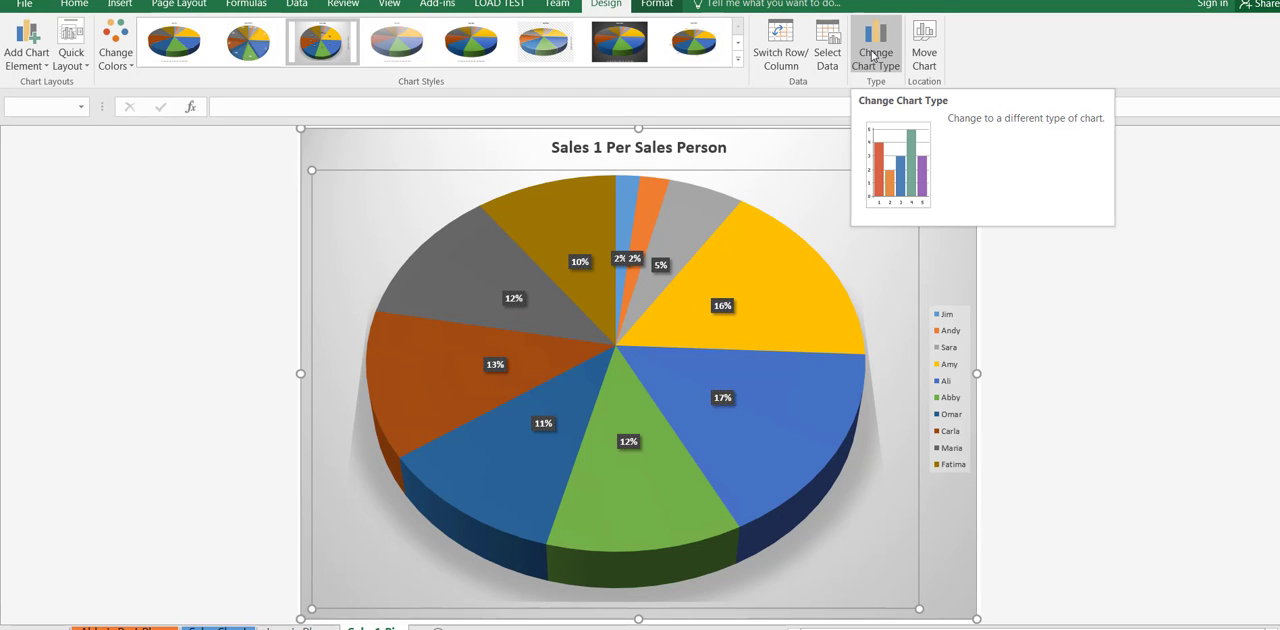
pyautogui.click(1113, 261)
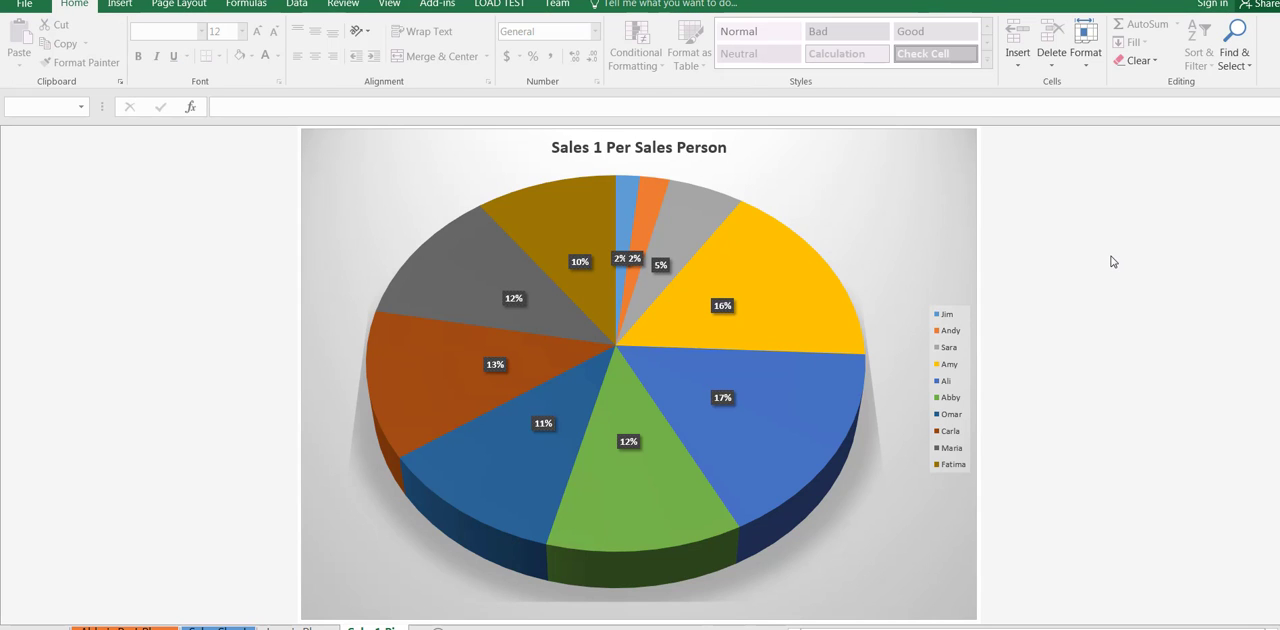